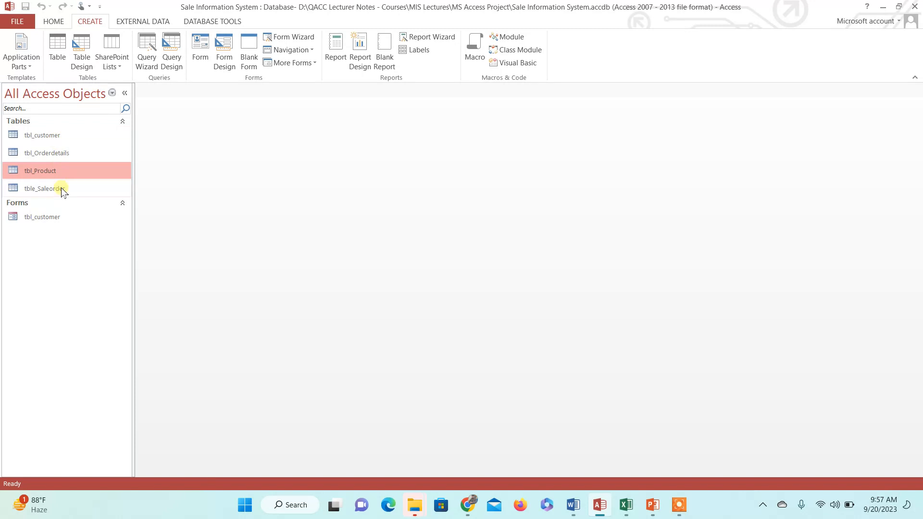
# Review the Relationships diagram linking the customer, sale order, order details and product tables
pyautogui.click(210, 21)
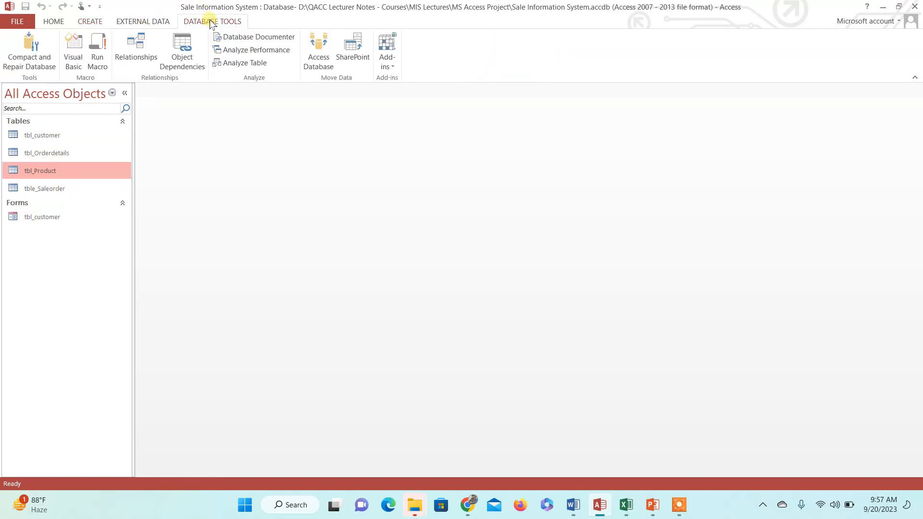
pyautogui.click(140, 48)
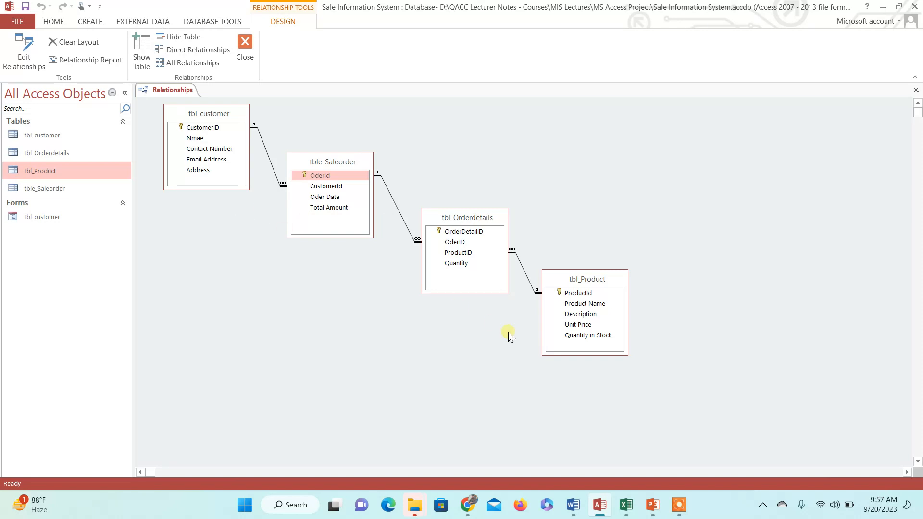
pyautogui.click(250, 56)
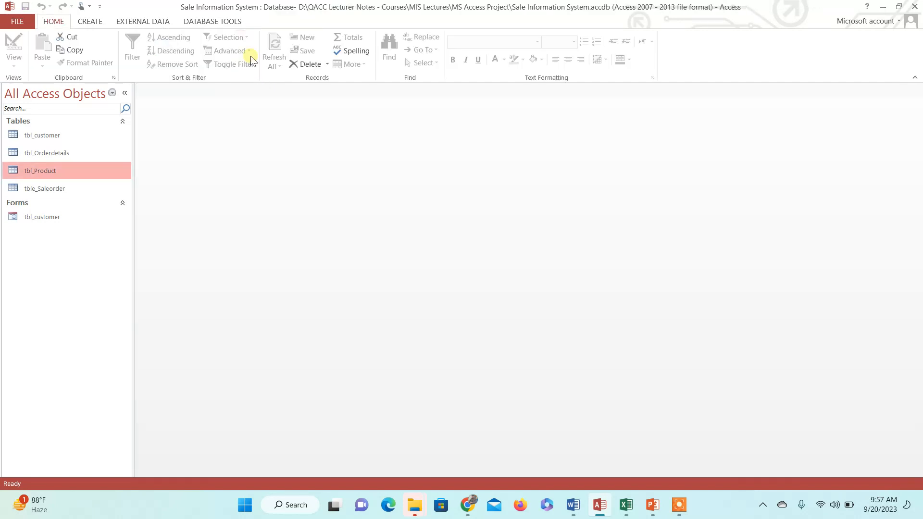
pyautogui.click(93, 22)
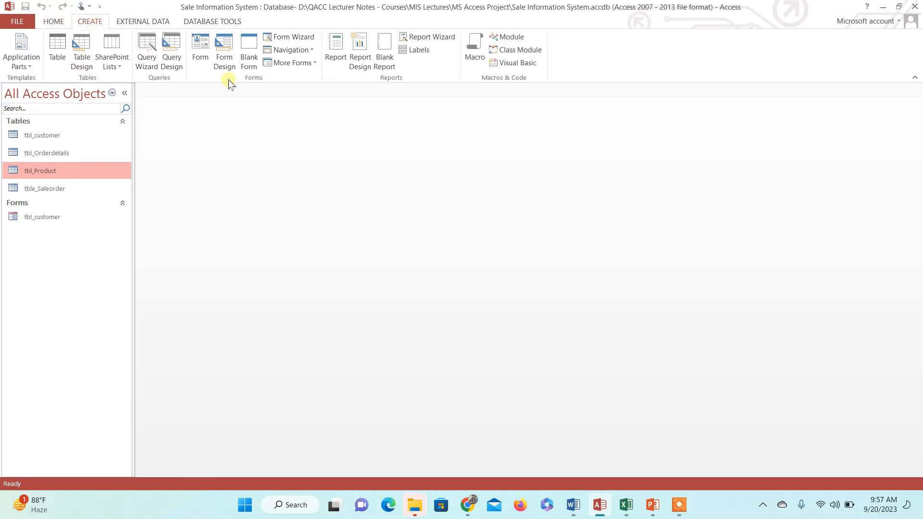
# Start a Form Wizard on tbl_customer with all five fields, CustomerID through Address, selected
pyautogui.click(302, 39)
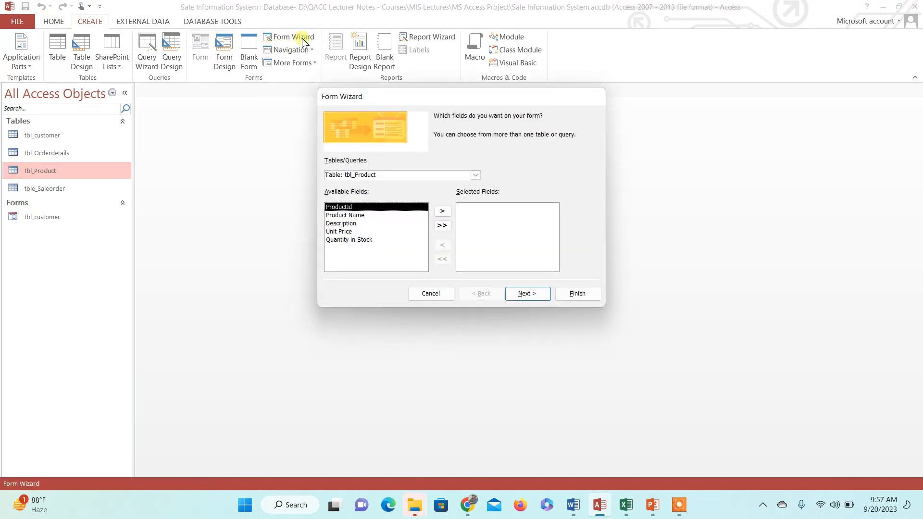
pyautogui.click(474, 176)
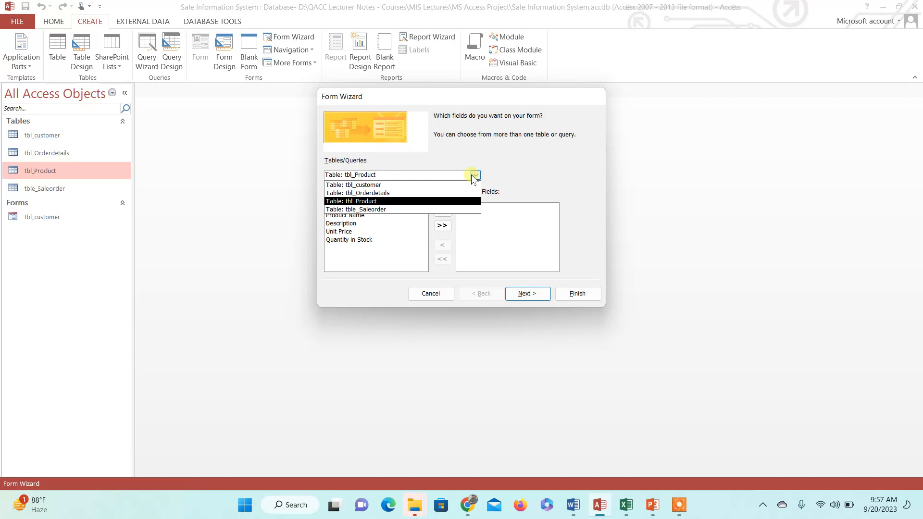
pyautogui.click(396, 185)
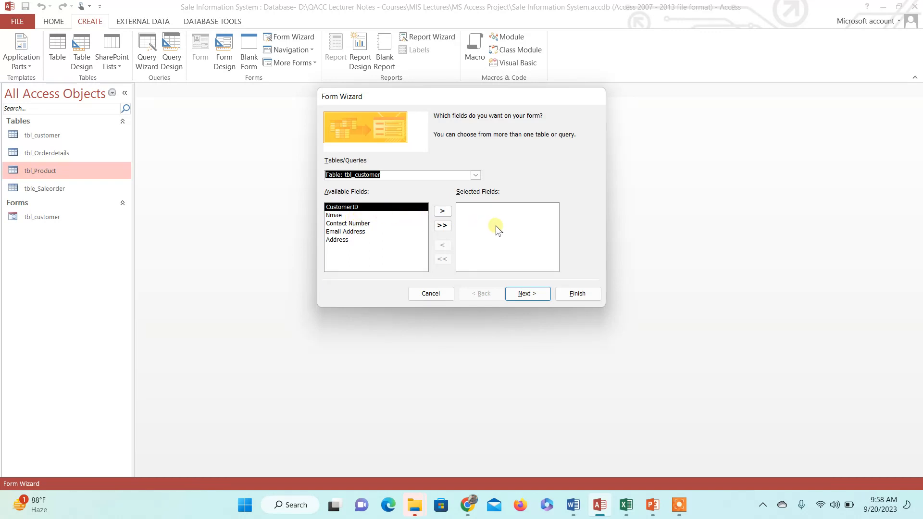
pyautogui.click(446, 229)
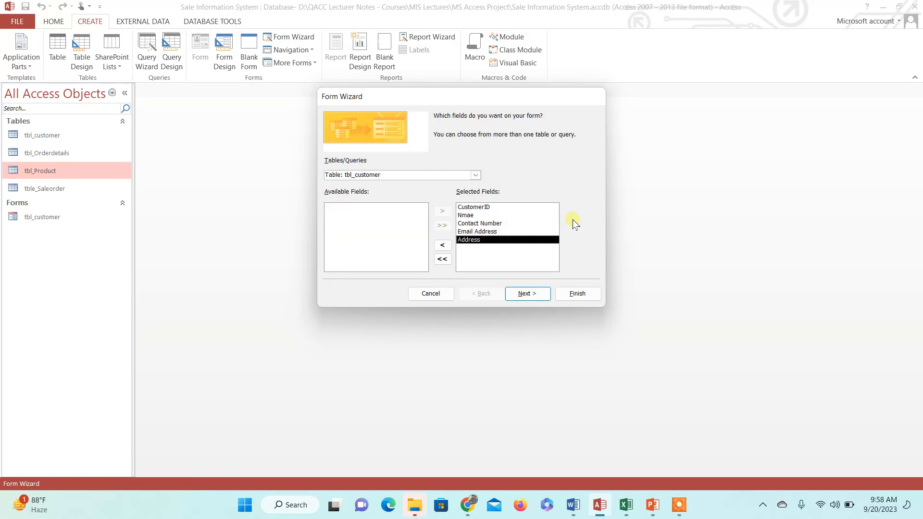
pyautogui.click(527, 294)
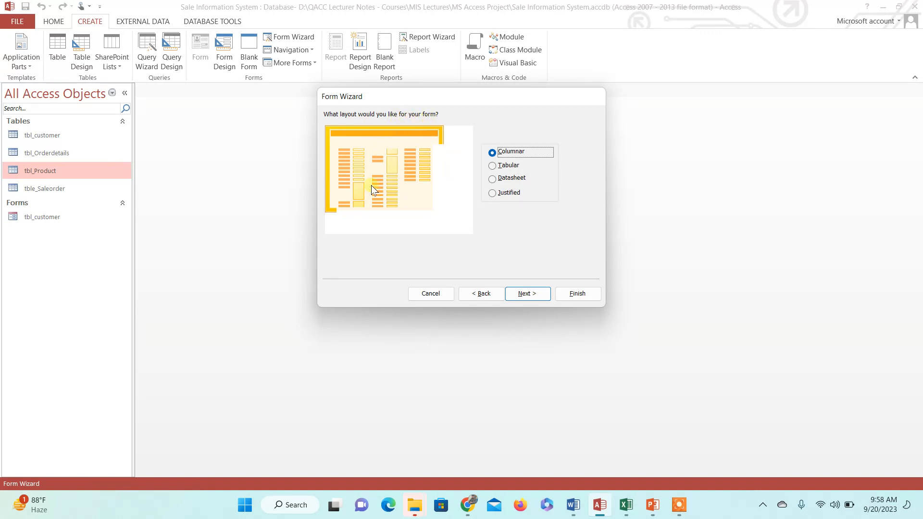
# Compare the Tabular, Datasheet and Justified layouts, then keep Columnar for the form
pyautogui.click(495, 166)
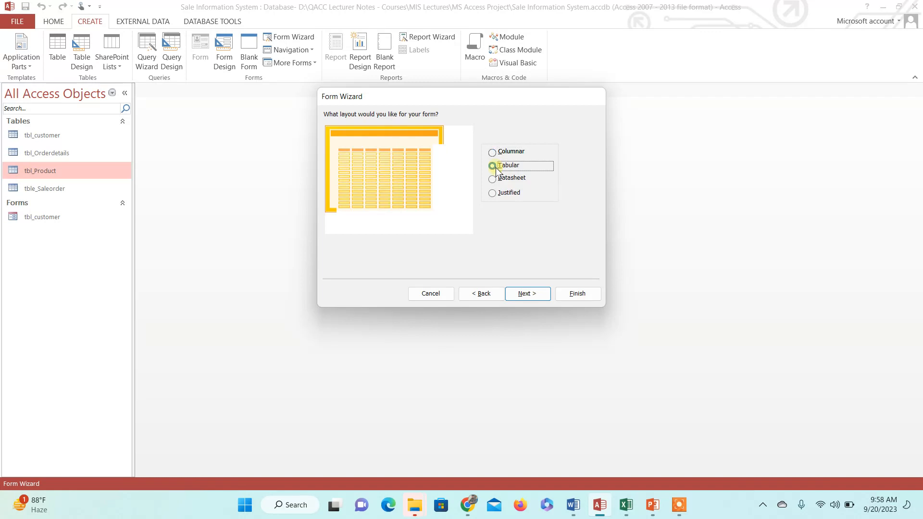
pyautogui.click(498, 179)
pyautogui.click(497, 192)
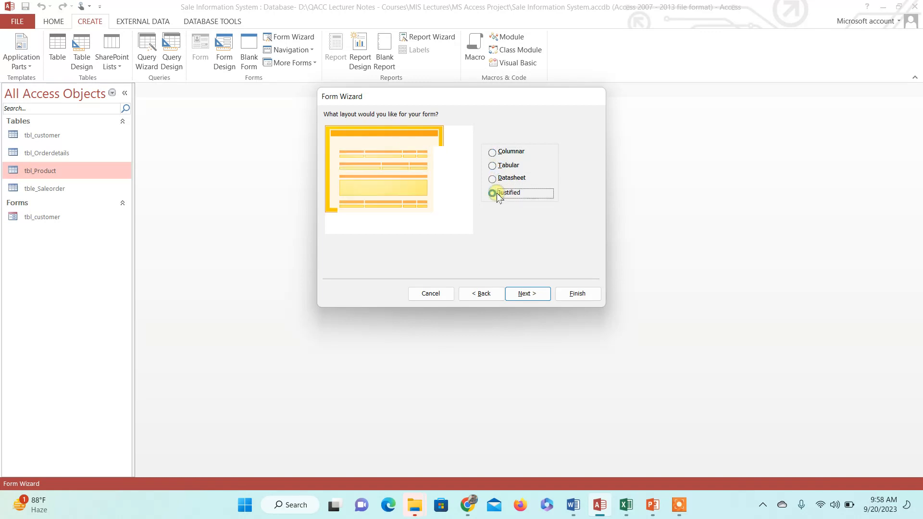
pyautogui.click(508, 150)
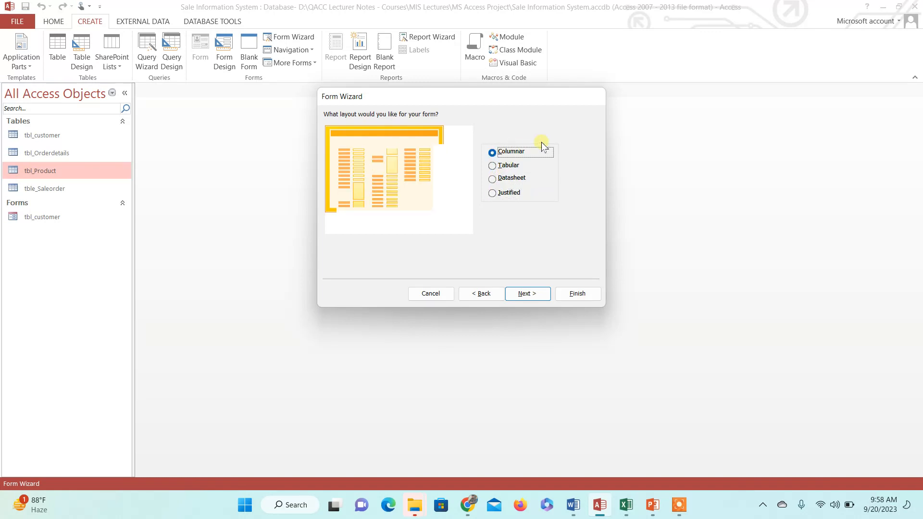
pyautogui.click(528, 293)
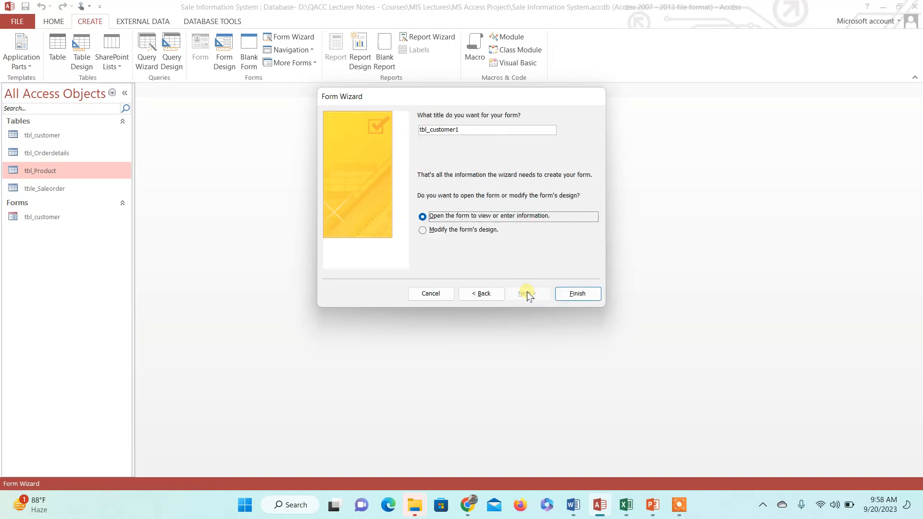
# Replace the default title tbl_customer1 with 'Customer Registration Form'
pyautogui.click(488, 131)
pyautogui.moveTo(495, 138); pyautogui.dragTo(424, 136)
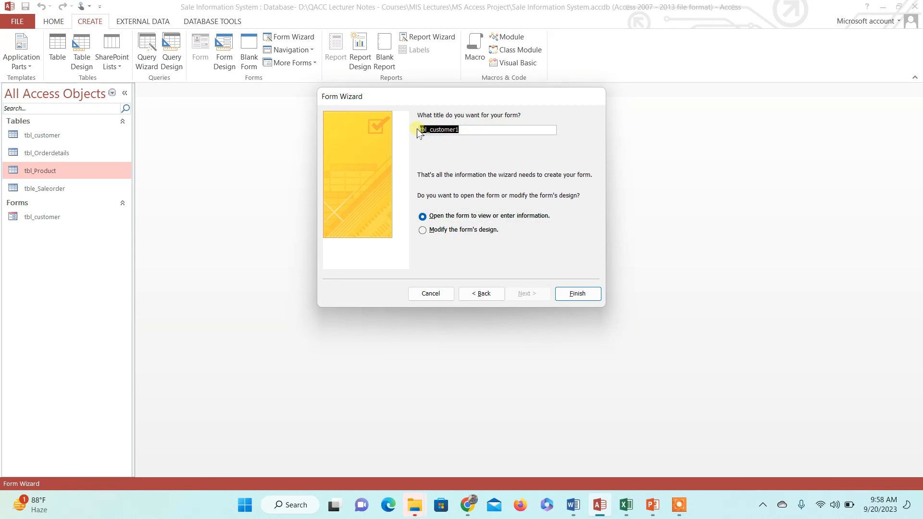
pyautogui.write('Customer Registration Form')
# Finish the wizard, then check the first customer record in tbl_customer and close the table
pyautogui.click(577, 294)
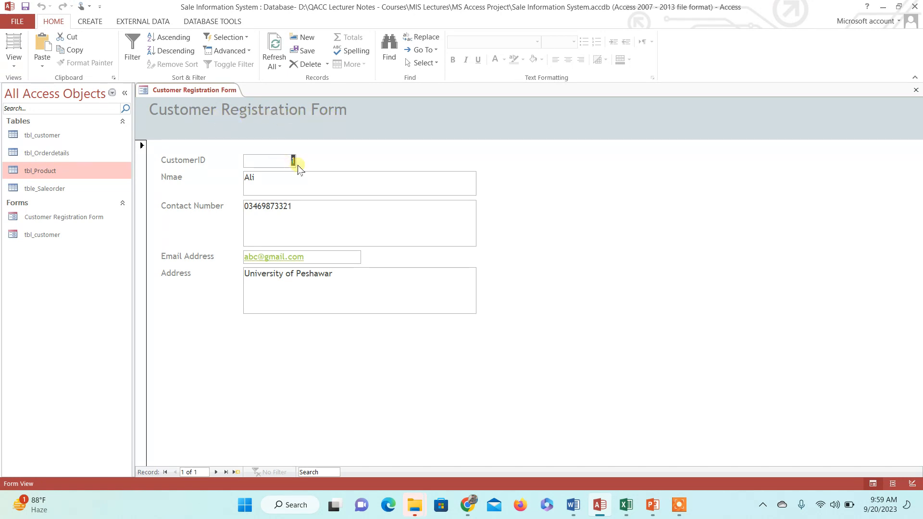
pyautogui.click(325, 187)
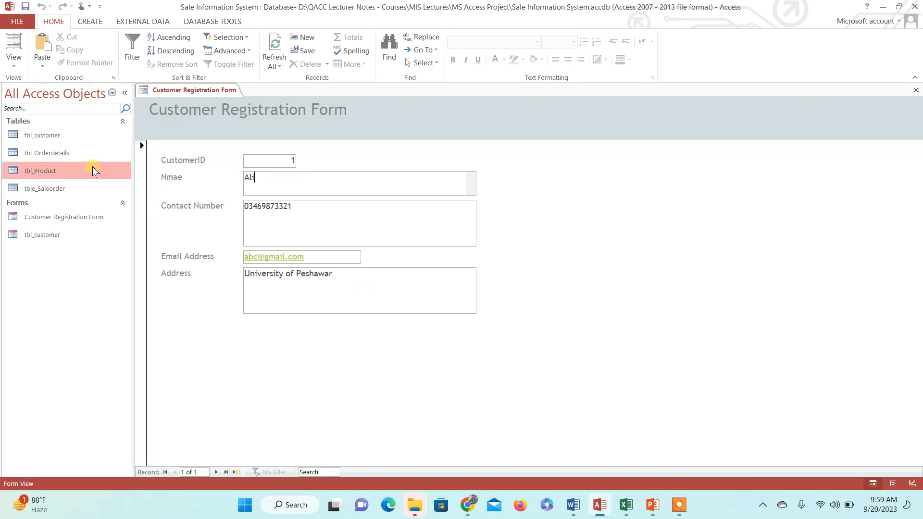
pyautogui.click(59, 135)
pyautogui.doubleClick(59, 135)
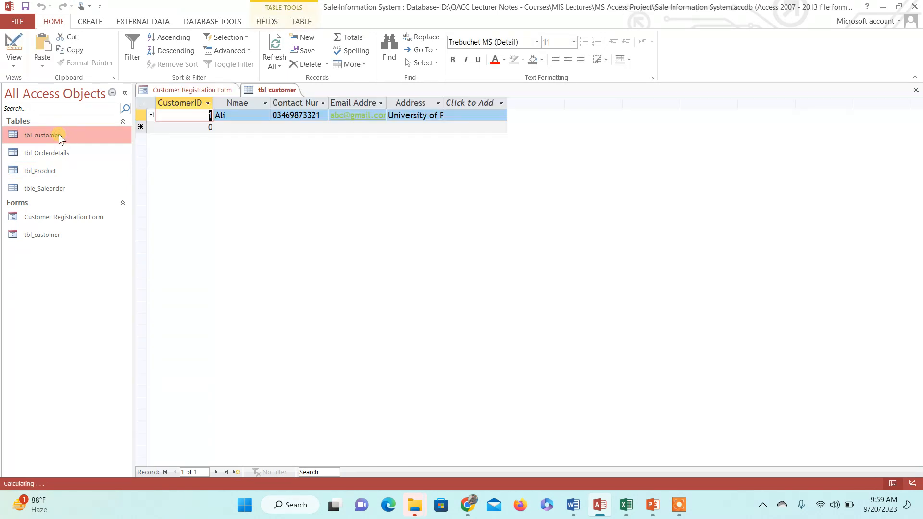
pyautogui.click(914, 91)
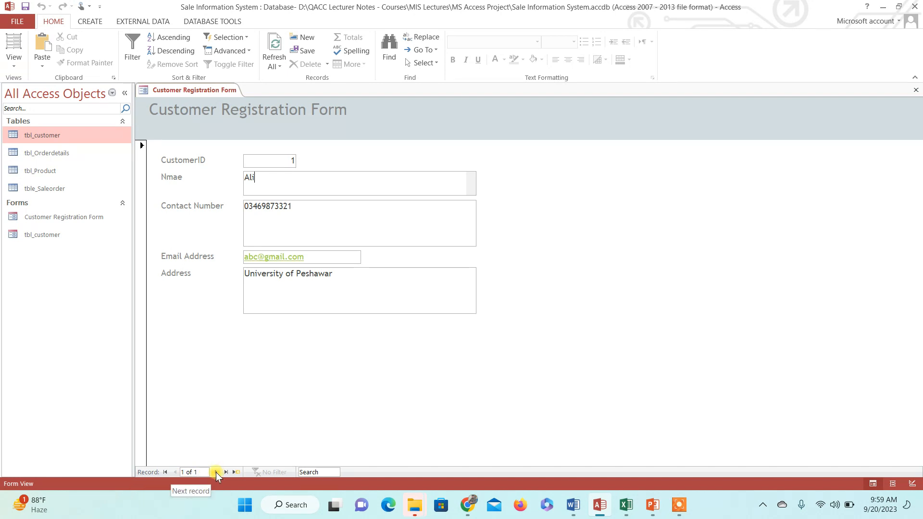
# Start a new record with CustomerID 2 and enter the customer's full name
pyautogui.click(216, 472)
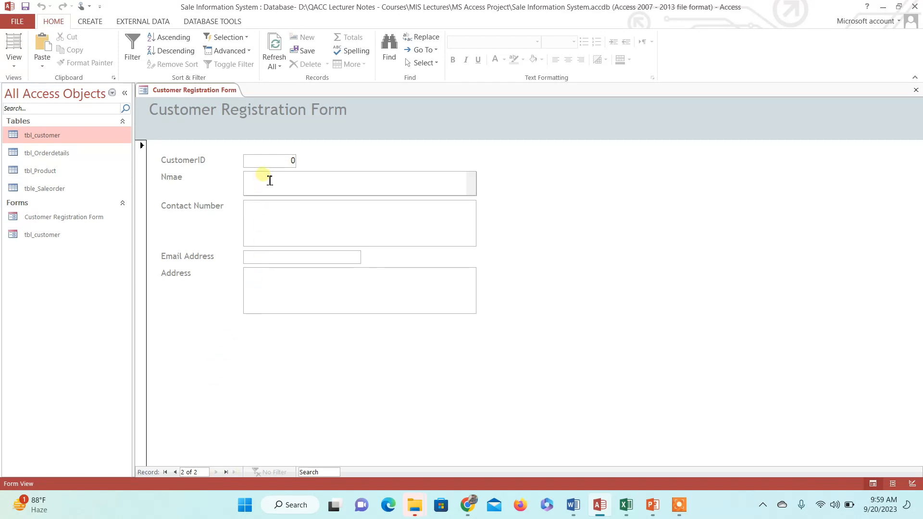
pyautogui.click(290, 168)
pyautogui.write('2')
pyautogui.press('Tab')
pyautogui.press('Tab')
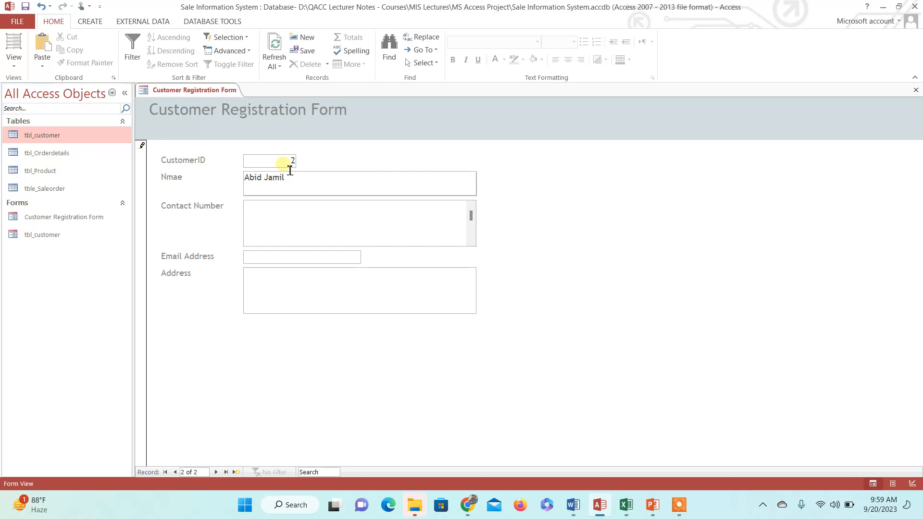
# Fill in the customer's contact number, e-mail and address, then save and move on
pyautogui.press('Tab')
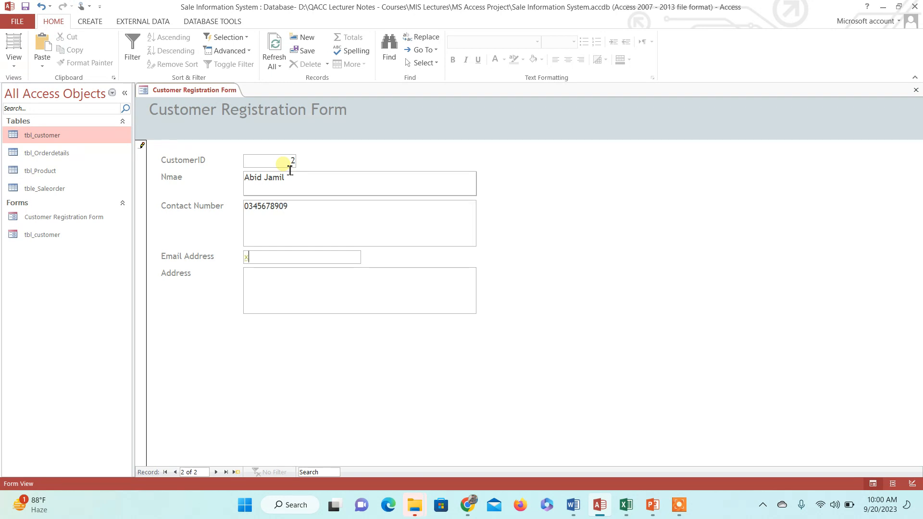
pyautogui.press('Tab')
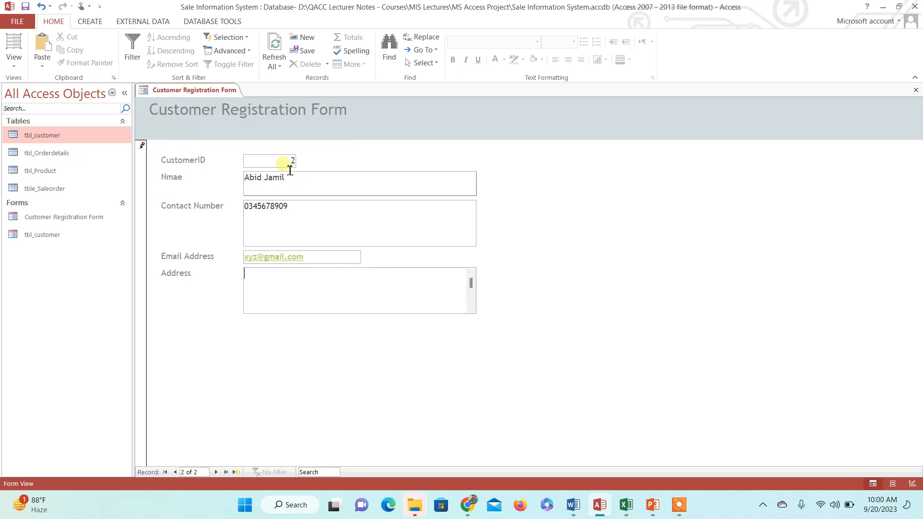
pyautogui.click(215, 471)
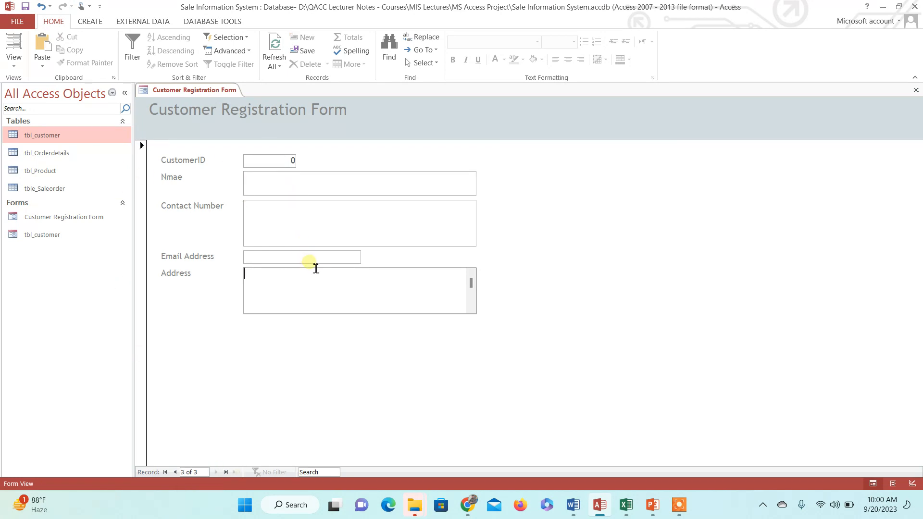
# Verify tbl_customer now lists both customer records, then close the table
pyautogui.doubleClick(71, 136)
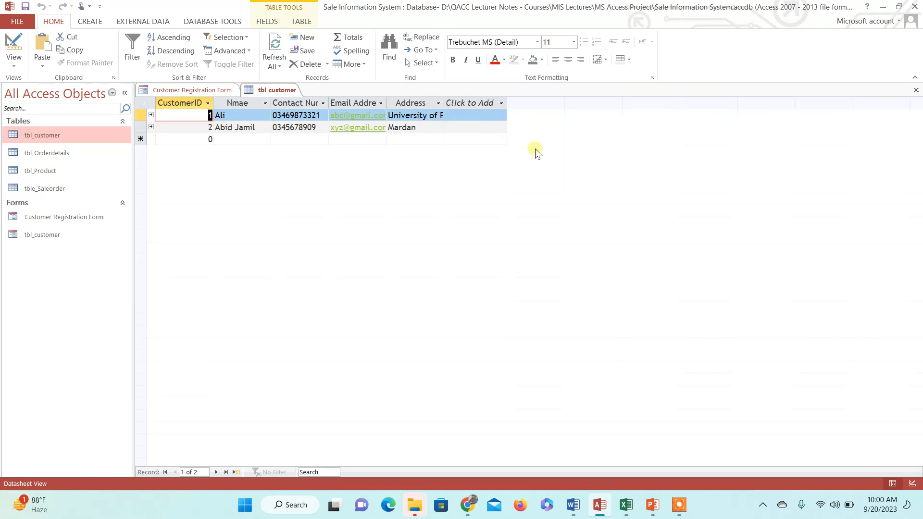
pyautogui.click(916, 91)
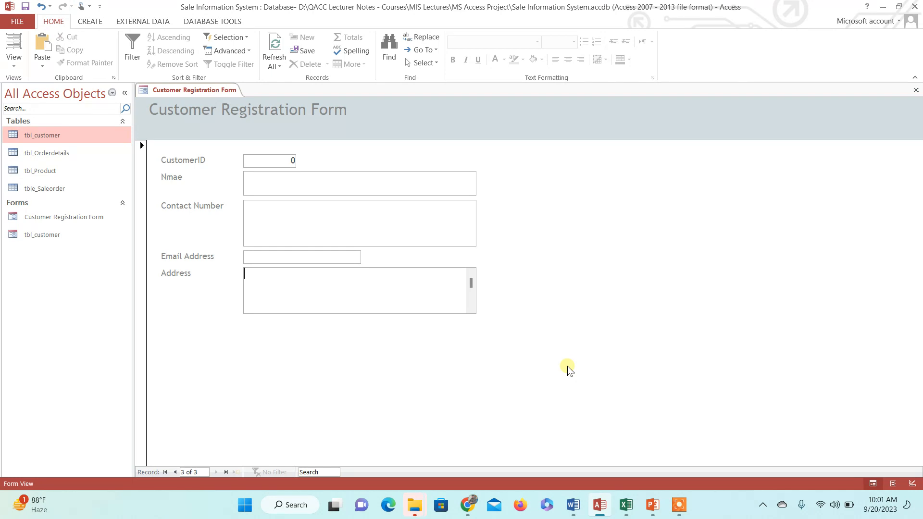
pyautogui.click(680, 506)
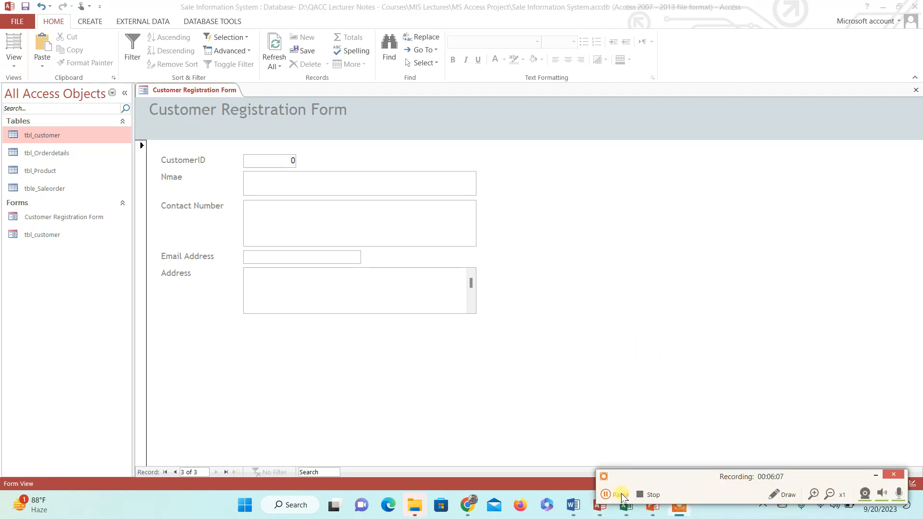